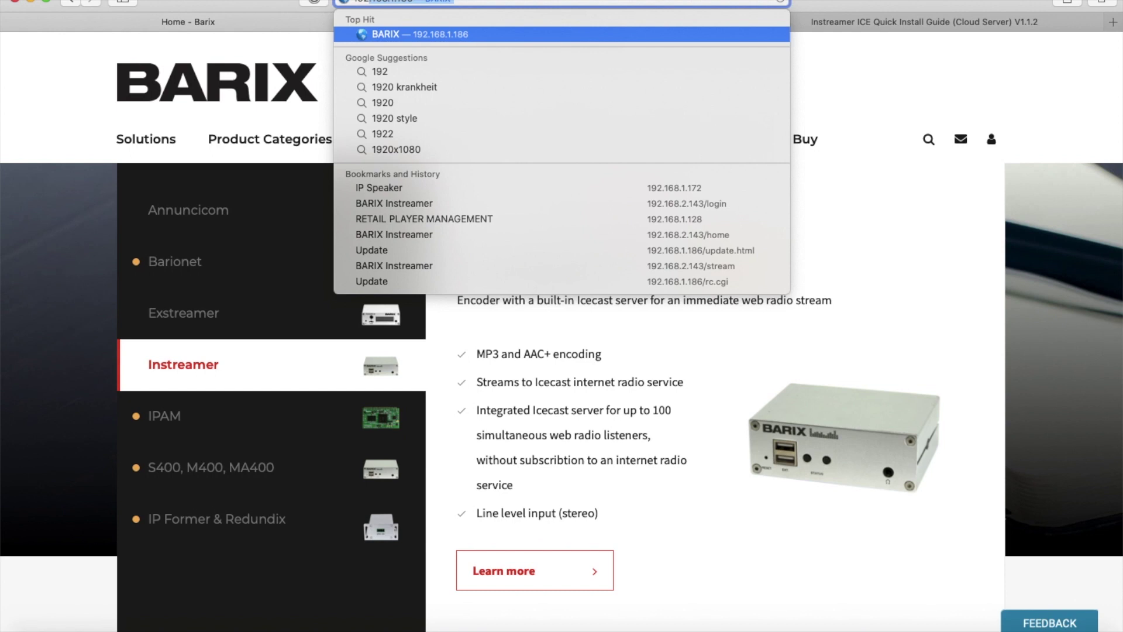
{"action": "type", "text": ".168."}
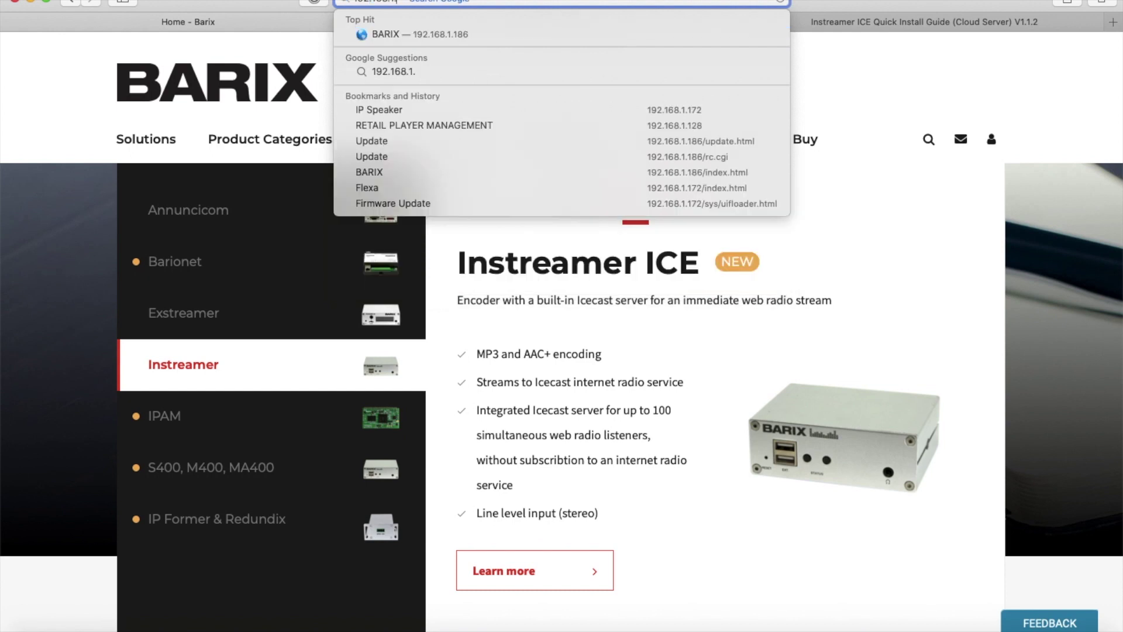
{"action": "type", "text": "2.143"}
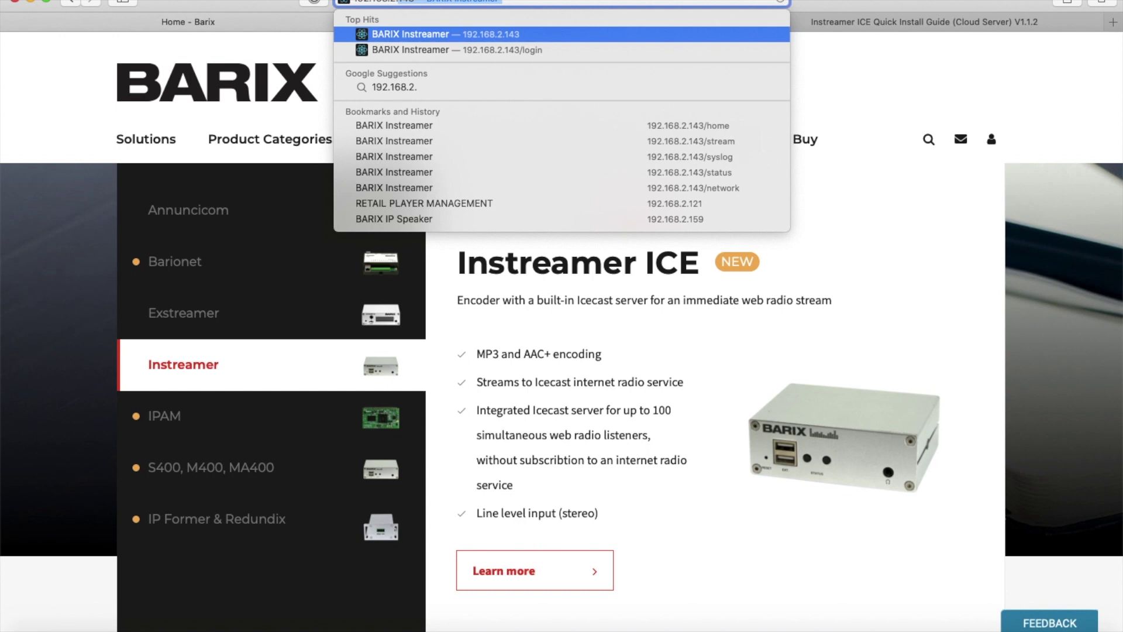
Go to 192.168.2.143 and log in as admin using the saved credentials
{"action": "key", "text": "Return"}
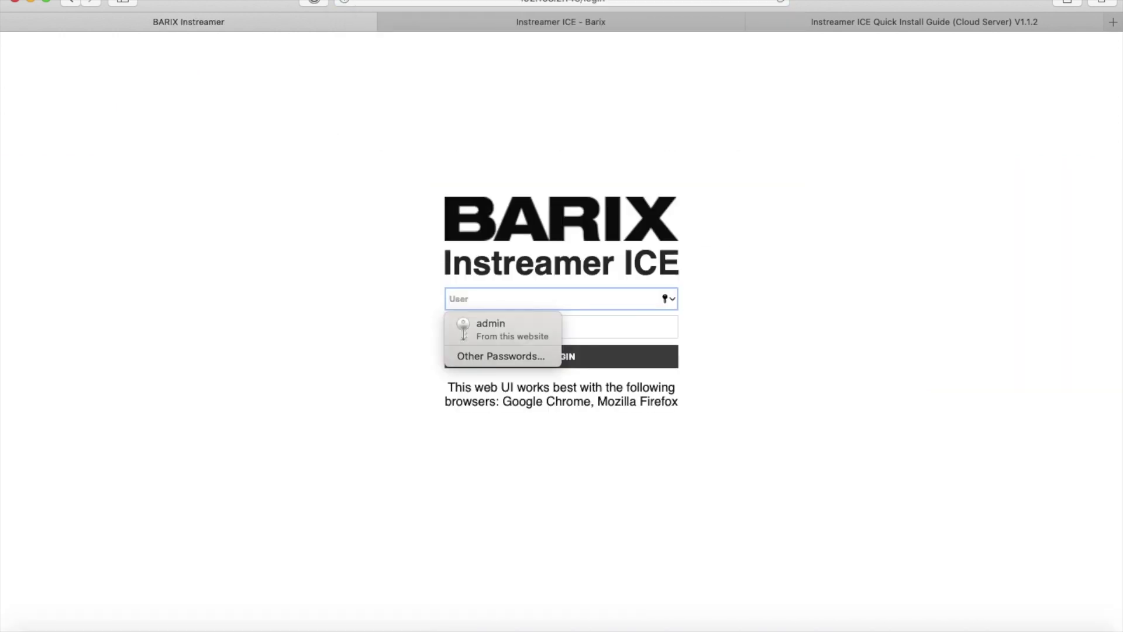
{"action": "left_click", "coordinate": [497, 329]}
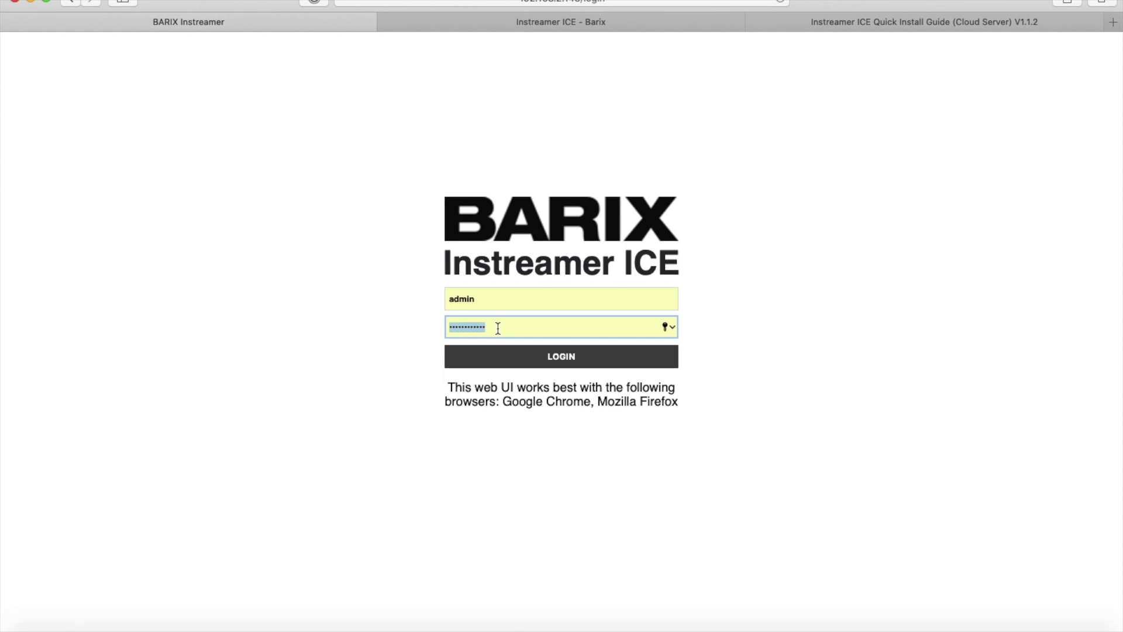
{"action": "left_click", "coordinate": [542, 362]}
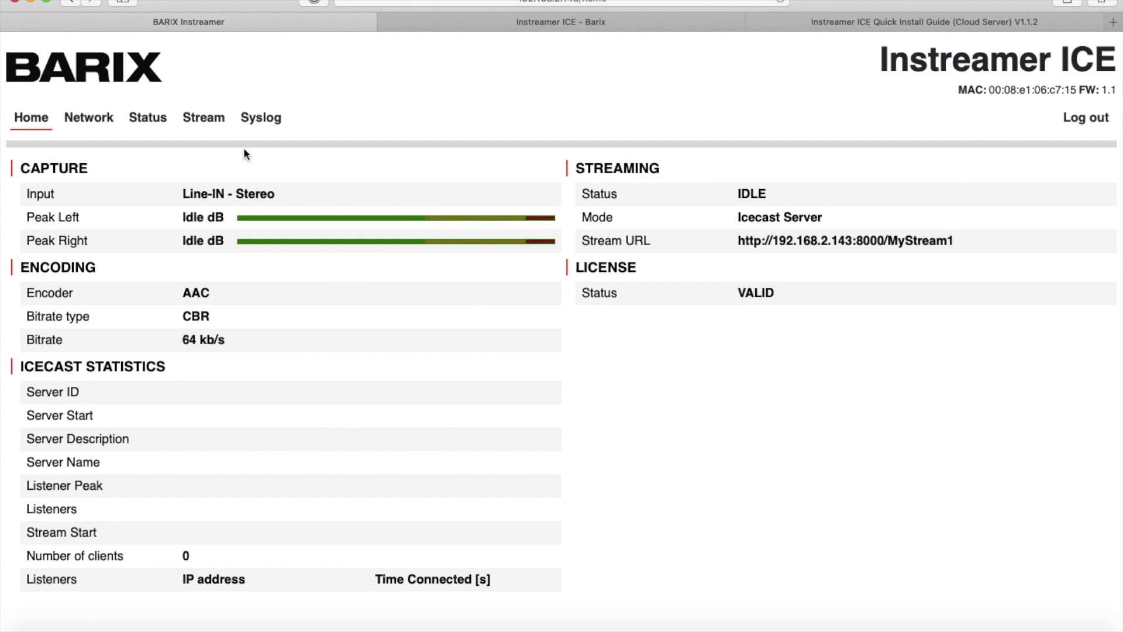
Import and upload InstreamerICE_config.dms as the stream configuration on the Stream page
{"action": "left_click", "coordinate": [205, 118]}
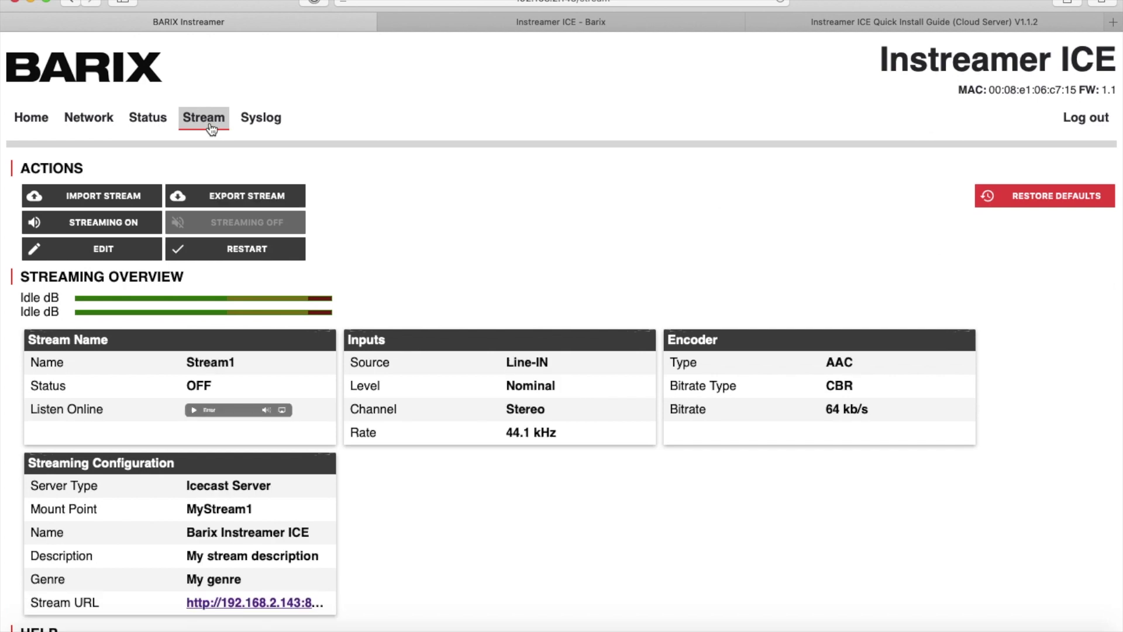
{"action": "left_click", "coordinate": [121, 199]}
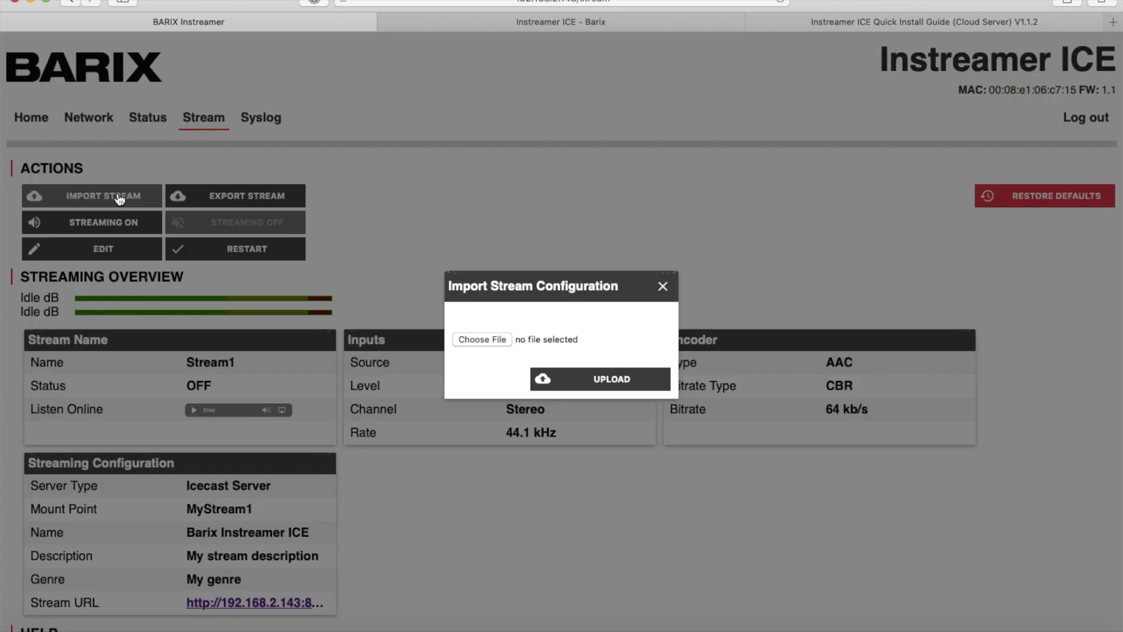
{"action": "left_click", "coordinate": [482, 339]}
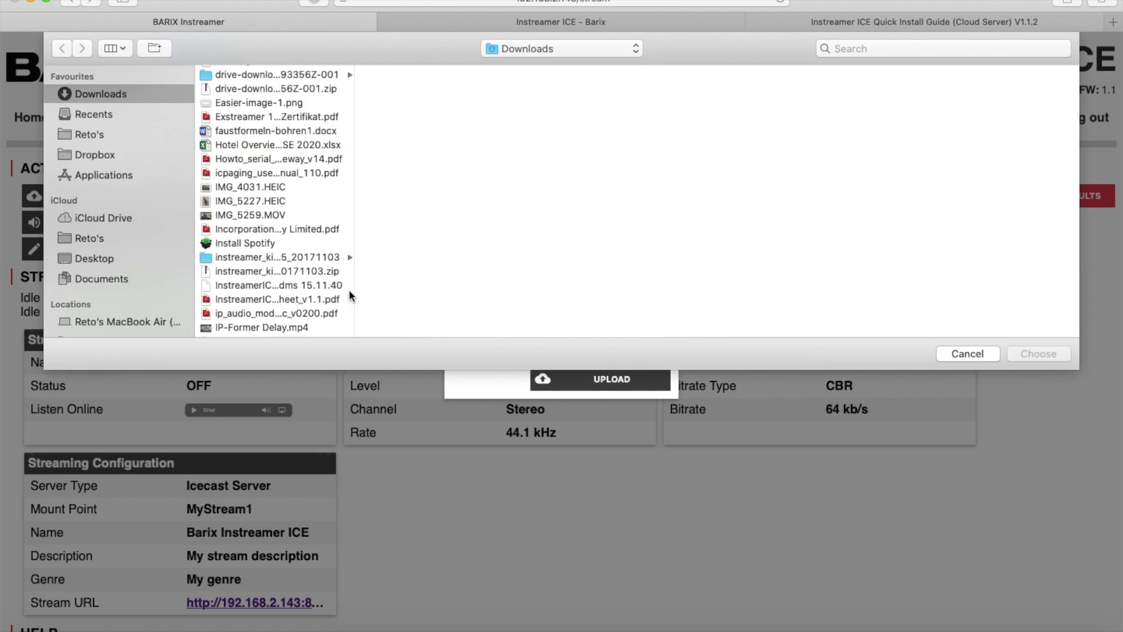
{"action": "left_click", "coordinate": [319, 286]}
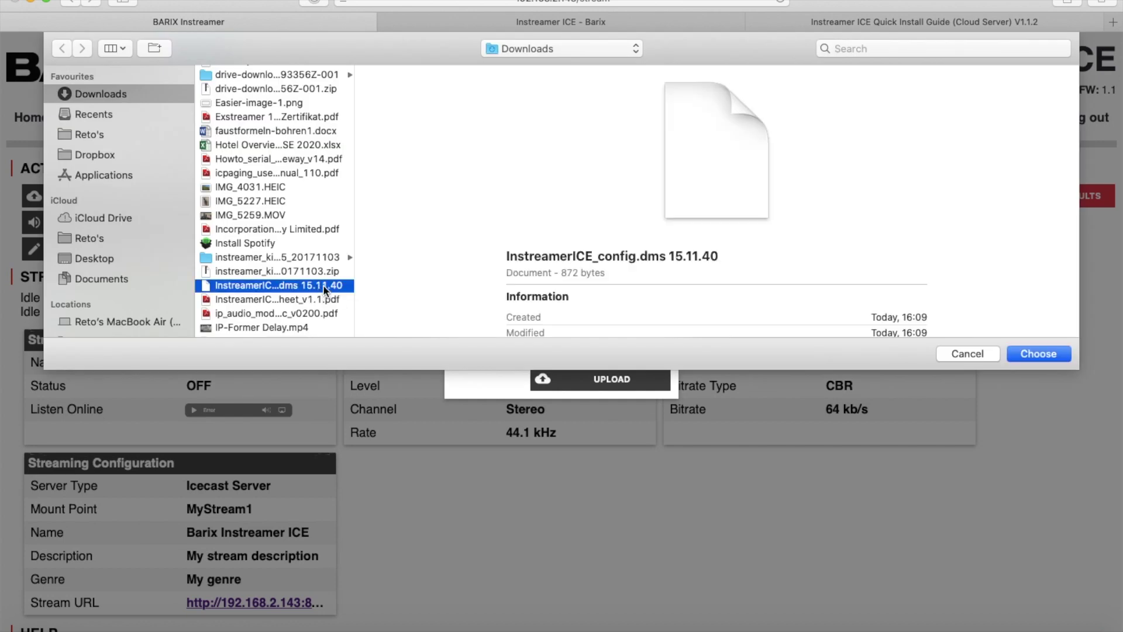
{"action": "left_click", "coordinate": [1044, 353]}
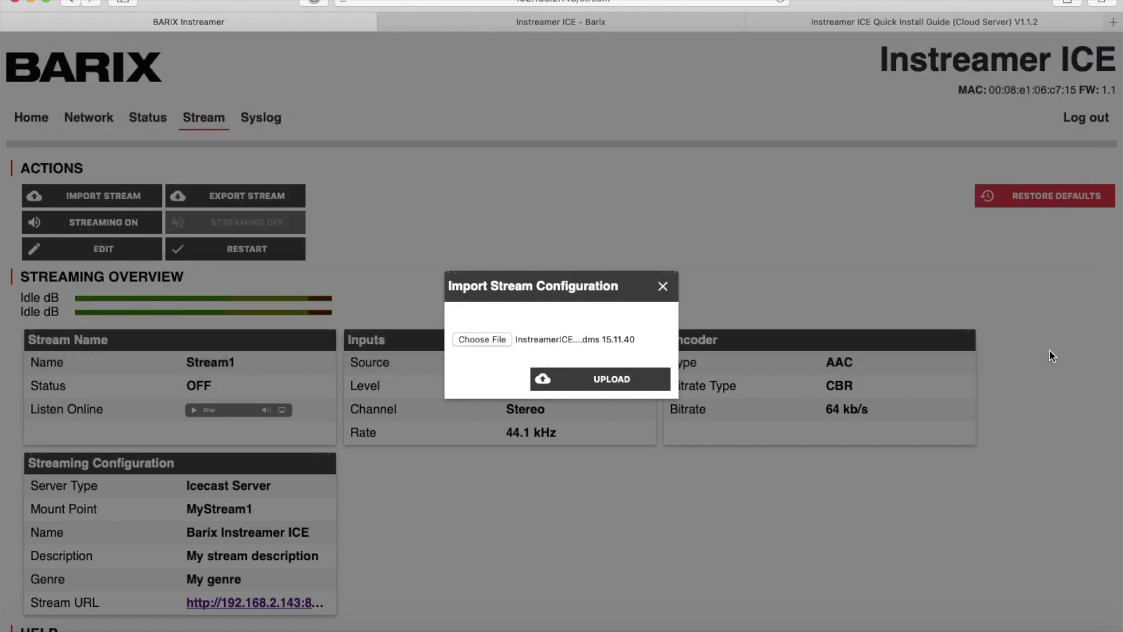
{"action": "left_click", "coordinate": [611, 380]}
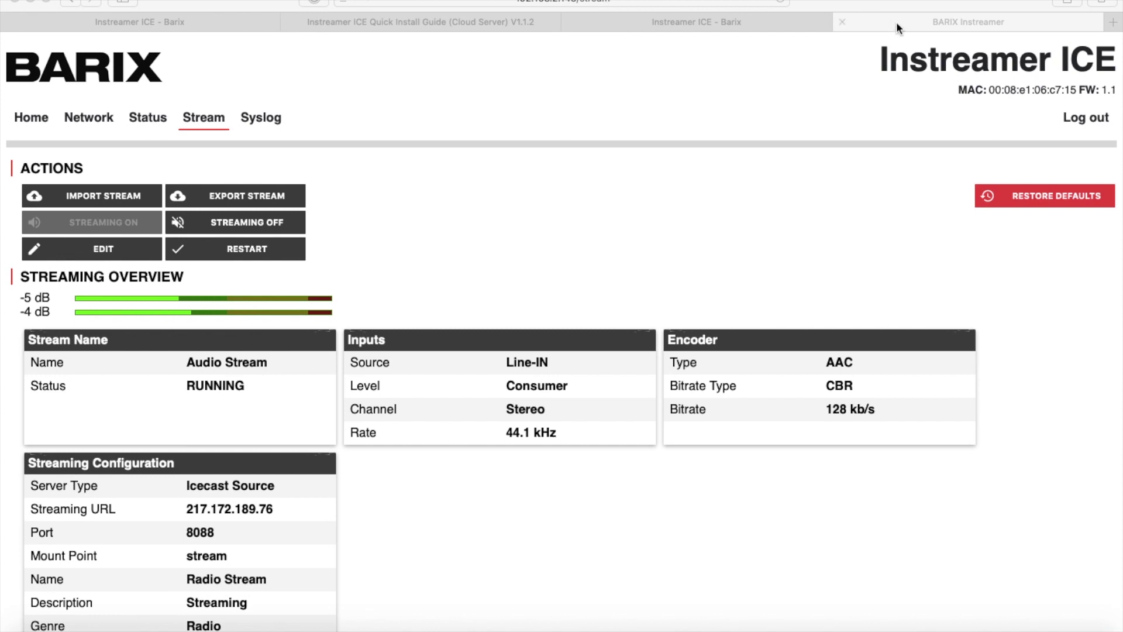
On the Barix website tab, paste the stream address 217.172.189.76:8088 into the address bar
{"action": "left_click", "coordinate": [694, 21]}
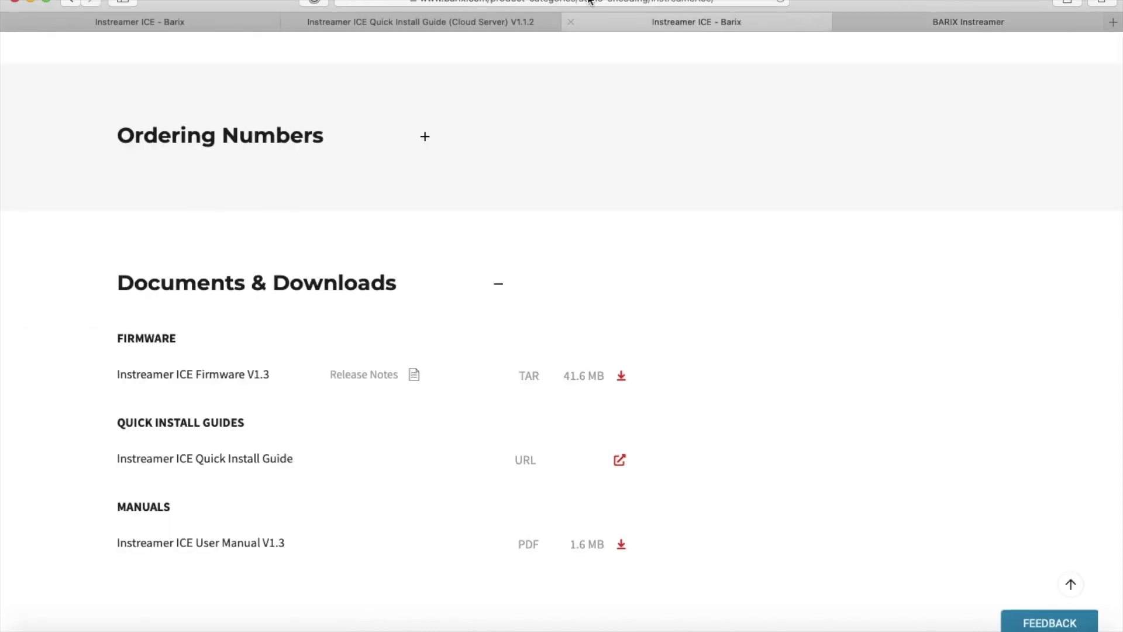
{"action": "left_click", "coordinate": [588, 5]}
{"action": "type", "text": "http://217.172.189.76:8088/stream"}
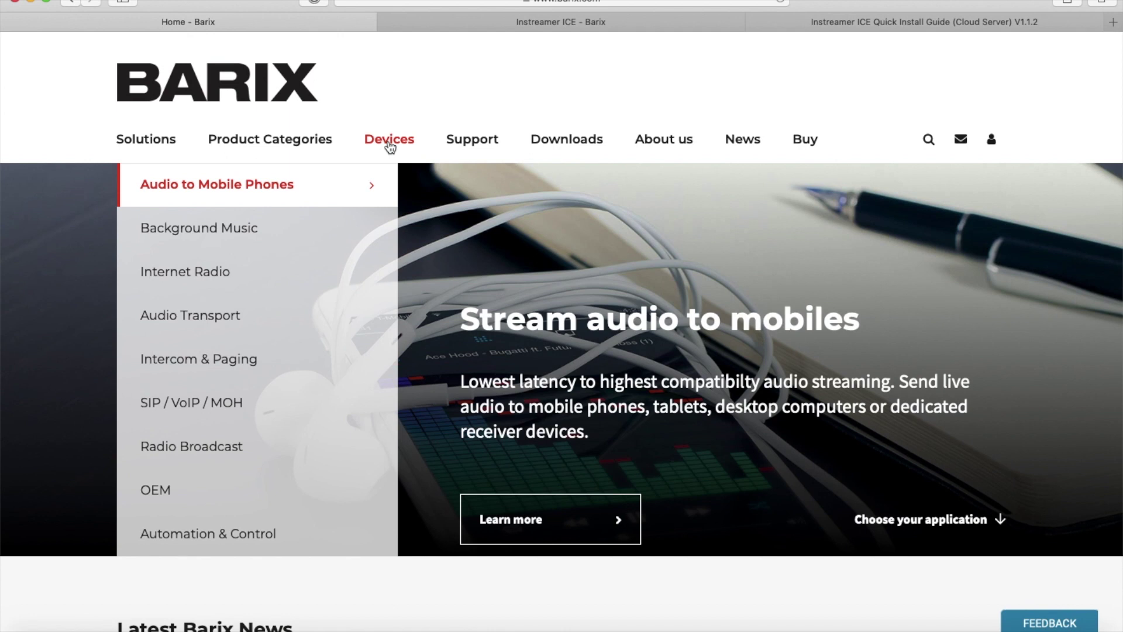
From Devices > Instreamer ICE's product page, follow the Quick Install Guide link under Documents & Downloads
{"action": "left_click", "coordinate": [390, 143]}
{"action": "mouse_move", "coordinate": [182, 364]}
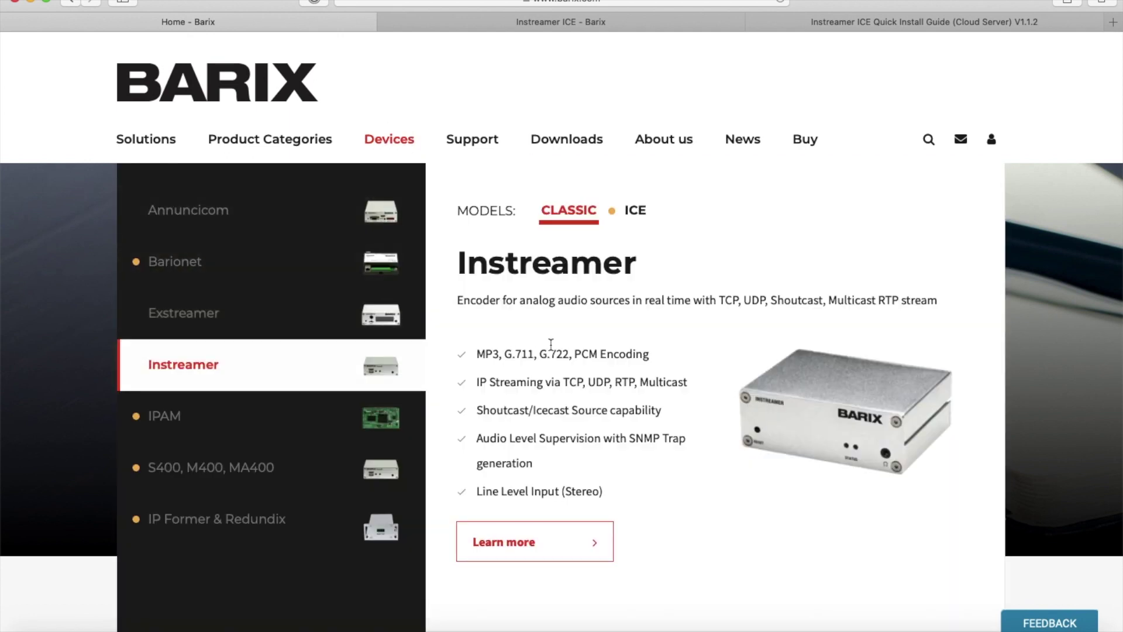
{"action": "left_click", "coordinate": [635, 211]}
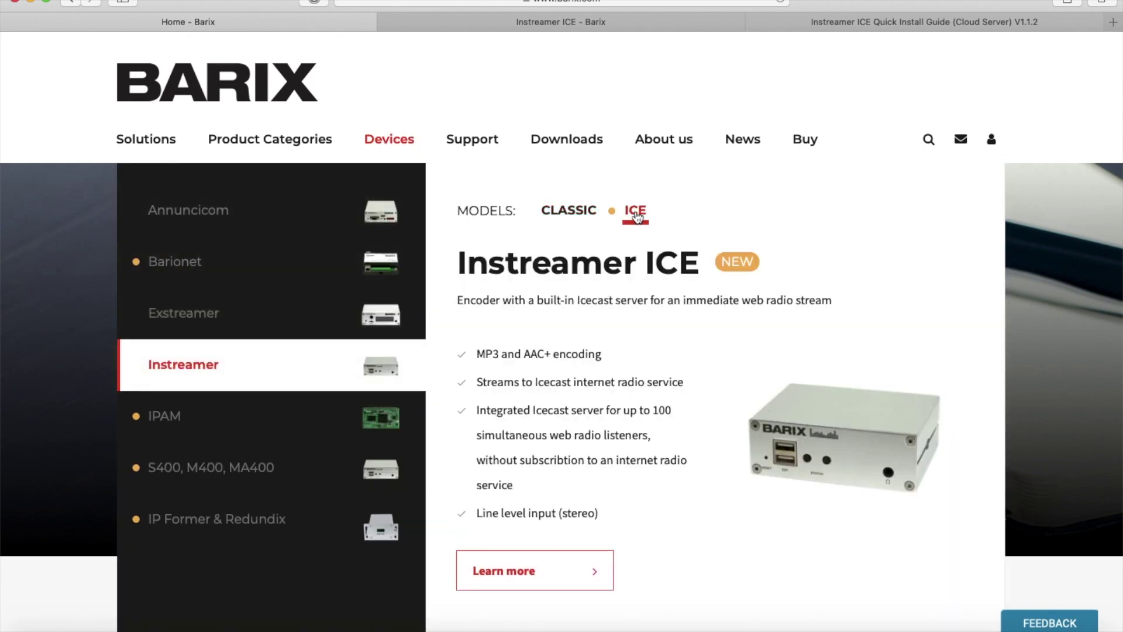
{"action": "left_click", "coordinate": [558, 573]}
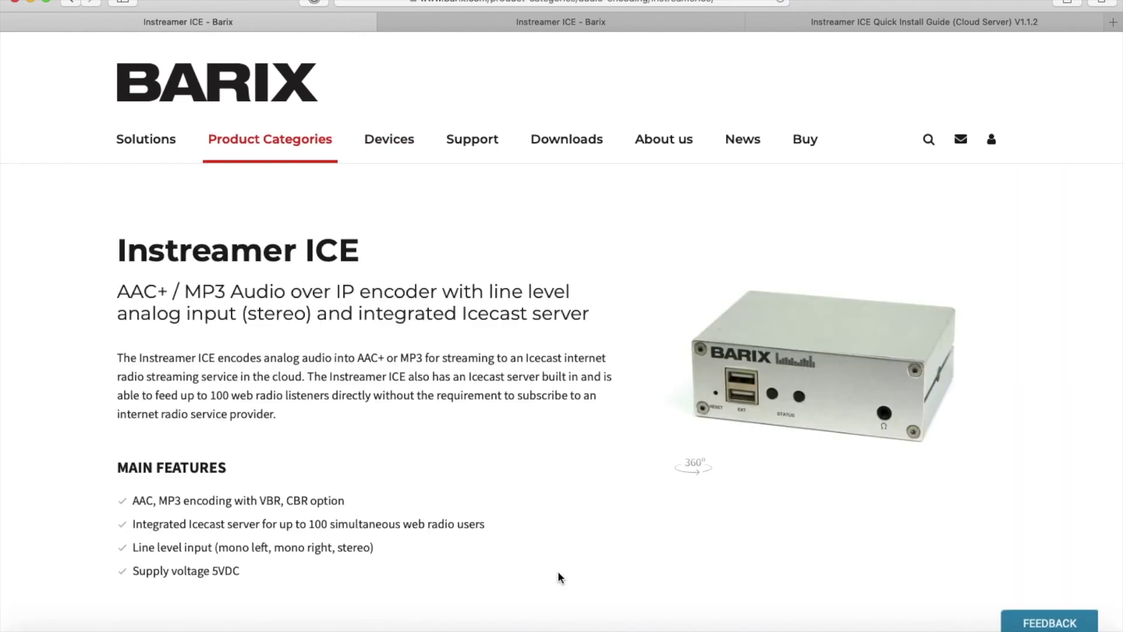
{"action": "scroll", "coordinate": [558, 572], "scroll_direction": "down", "scroll_amount": 5}
{"action": "scroll", "coordinate": [557, 570], "scroll_direction": "down", "scroll_amount": 5}
{"action": "scroll", "coordinate": [557, 571], "scroll_direction": "down", "scroll_amount": 5}
{"action": "scroll", "coordinate": [558, 571], "scroll_direction": "down", "scroll_amount": 5}
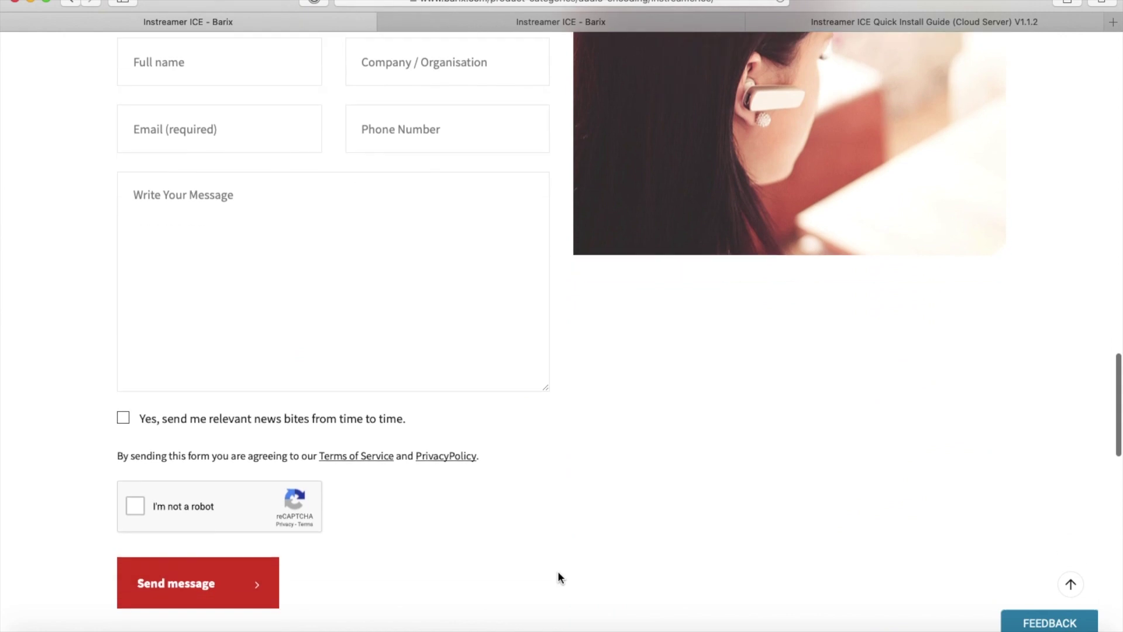
{"action": "scroll", "coordinate": [557, 571], "scroll_direction": "down", "scroll_amount": 4}
{"action": "scroll", "coordinate": [557, 570], "scroll_direction": "down", "scroll_amount": 4}
{"action": "scroll", "coordinate": [558, 570], "scroll_direction": "down", "scroll_amount": 4}
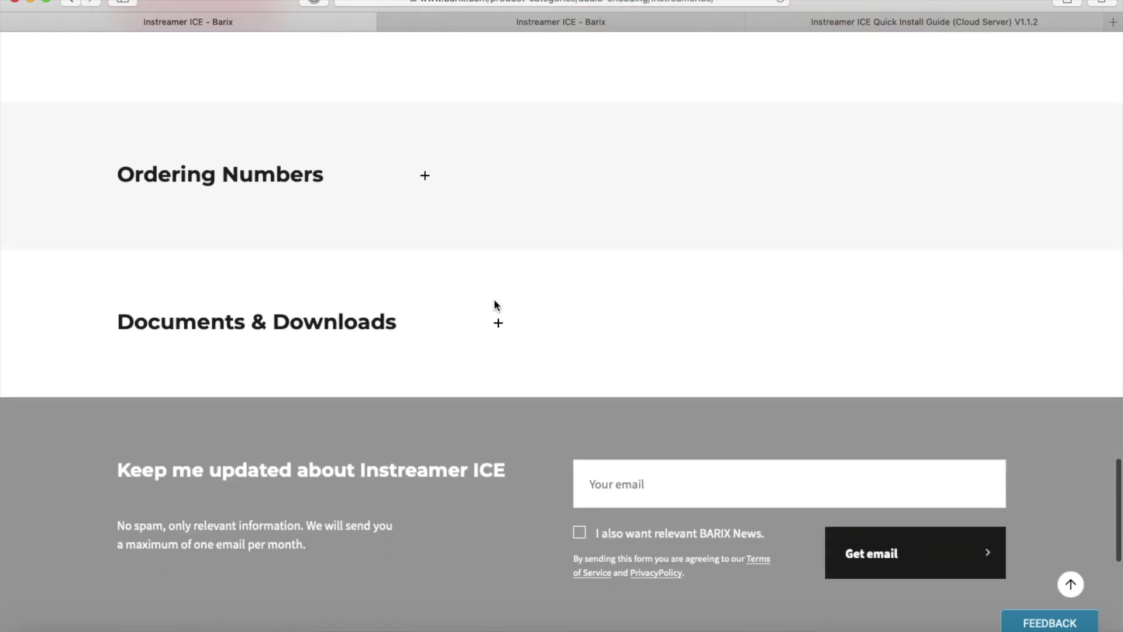
{"action": "left_click", "coordinate": [498, 322]}
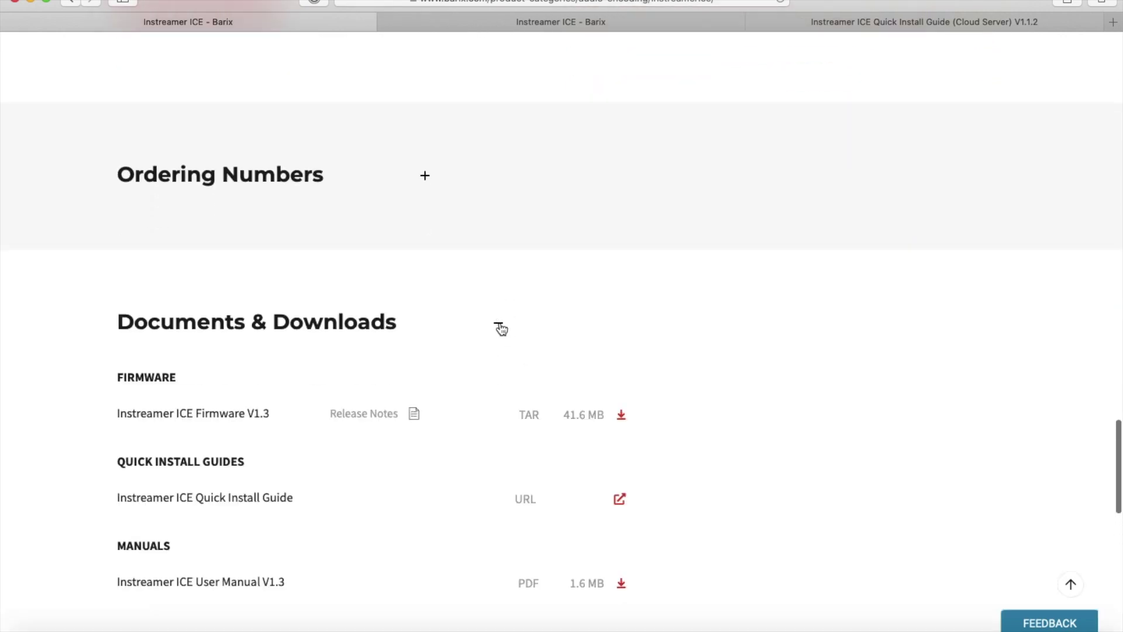
{"action": "left_click", "coordinate": [275, 500]}
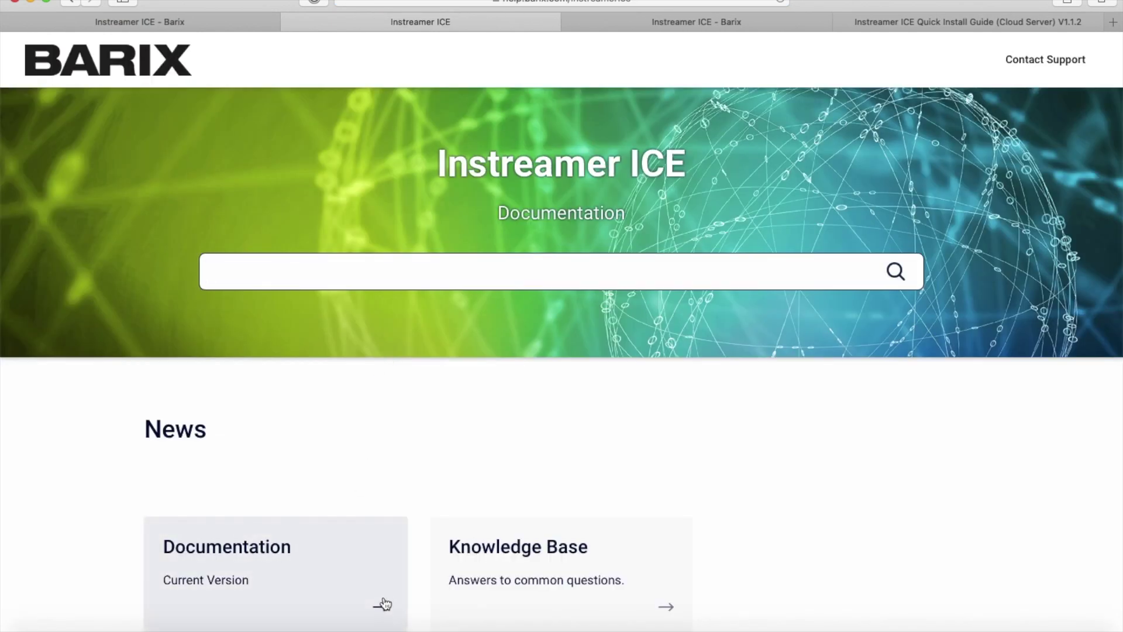
Open the Documentation list and the Instreamer ICE Quick Install Guide (Cloud Server) V1.1.2
{"action": "left_click", "coordinate": [383, 605]}
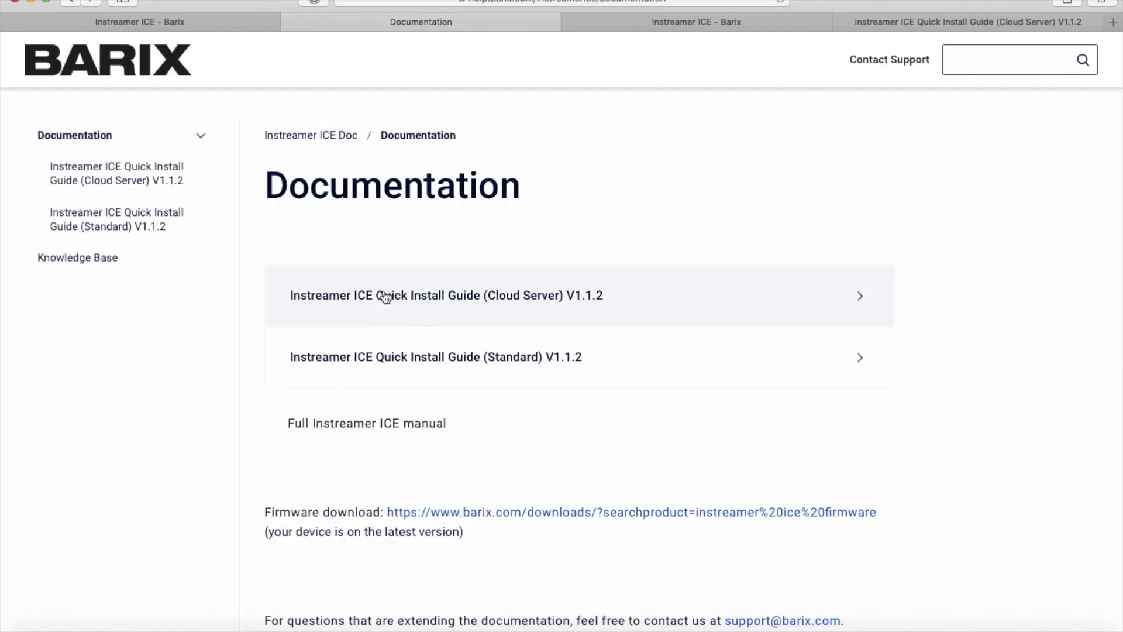
{"action": "left_click", "coordinate": [522, 299]}
{"action": "scroll", "coordinate": [518, 299], "scroll_direction": "down", "scroll_amount": 3}
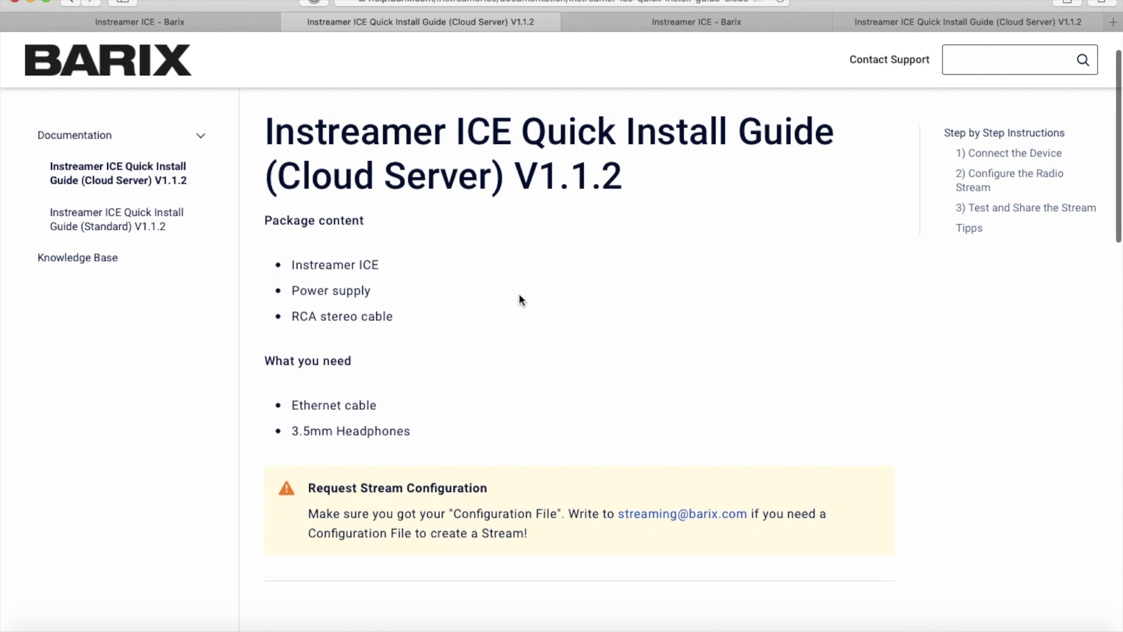
{"action": "scroll", "coordinate": [519, 299], "scroll_direction": "down", "scroll_amount": 3}
{"action": "scroll", "coordinate": [519, 300], "scroll_direction": "down", "scroll_amount": 3}
{"action": "scroll", "coordinate": [519, 300], "scroll_direction": "down", "scroll_amount": 3}
{"action": "scroll", "coordinate": [519, 299], "scroll_direction": "down", "scroll_amount": 3}
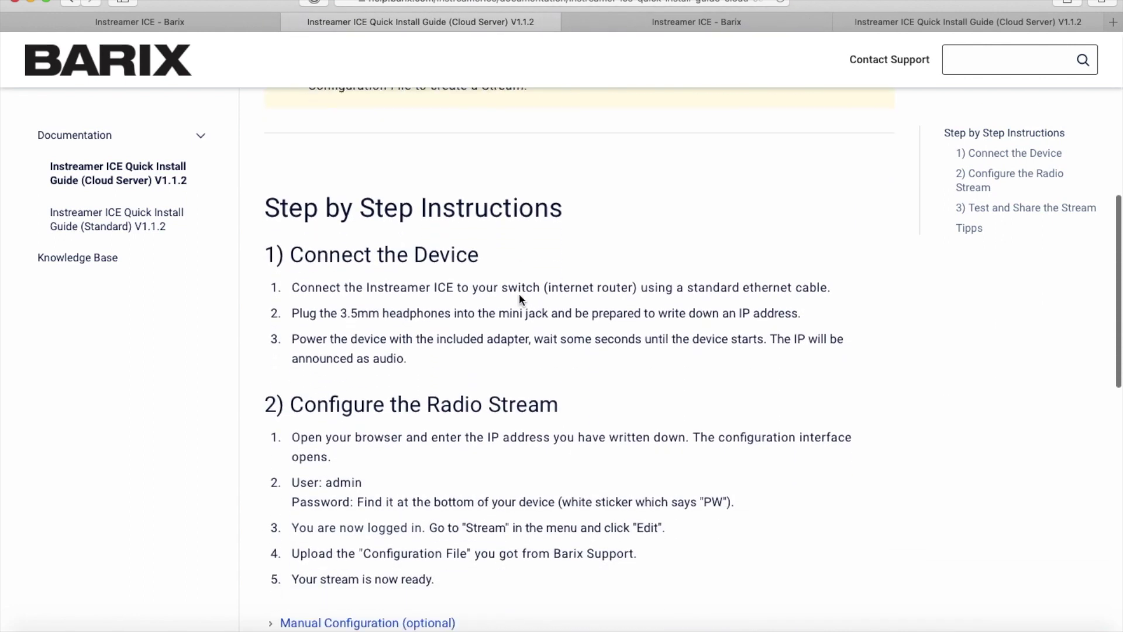
{"action": "scroll", "coordinate": [518, 300], "scroll_direction": "down", "scroll_amount": 3}
{"action": "scroll", "coordinate": [518, 300], "scroll_direction": "down", "scroll_amount": 3}
{"action": "scroll", "coordinate": [519, 300], "scroll_direction": "down", "scroll_amount": 3}
{"action": "scroll", "coordinate": [518, 300], "scroll_direction": "down", "scroll_amount": 2}
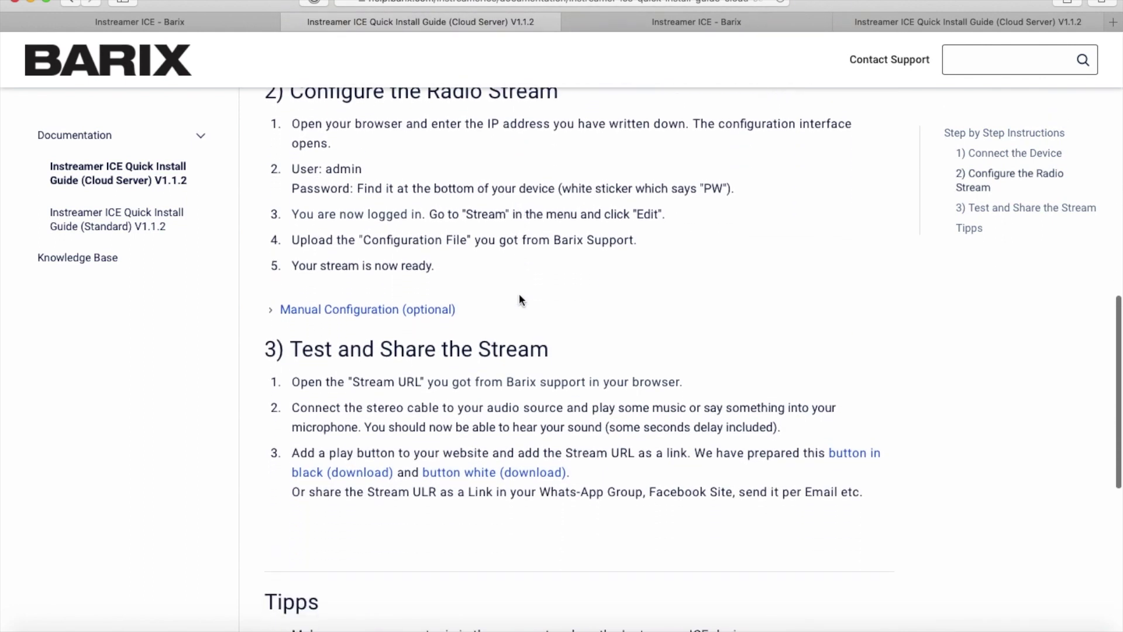
{"action": "scroll", "coordinate": [518, 299], "scroll_direction": "down", "scroll_amount": 2}
{"action": "scroll", "coordinate": [519, 300], "scroll_direction": "down", "scroll_amount": 2}
{"action": "scroll", "coordinate": [518, 300], "scroll_direction": "down", "scroll_amount": 2}
{"action": "scroll", "coordinate": [519, 299], "scroll_direction": "down", "scroll_amount": 2}
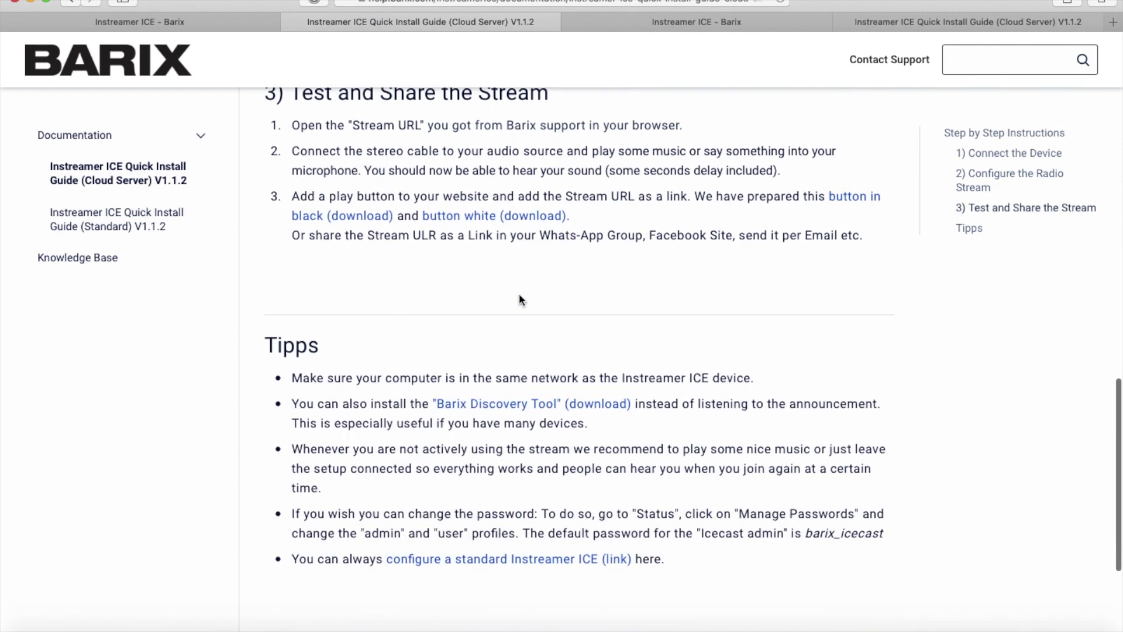
{"action": "scroll", "coordinate": [519, 299], "scroll_direction": "down", "scroll_amount": 2}
{"action": "scroll", "coordinate": [519, 299], "scroll_direction": "down", "scroll_amount": 2}
{"action": "scroll", "coordinate": [518, 299], "scroll_direction": "down", "scroll_amount": 2}
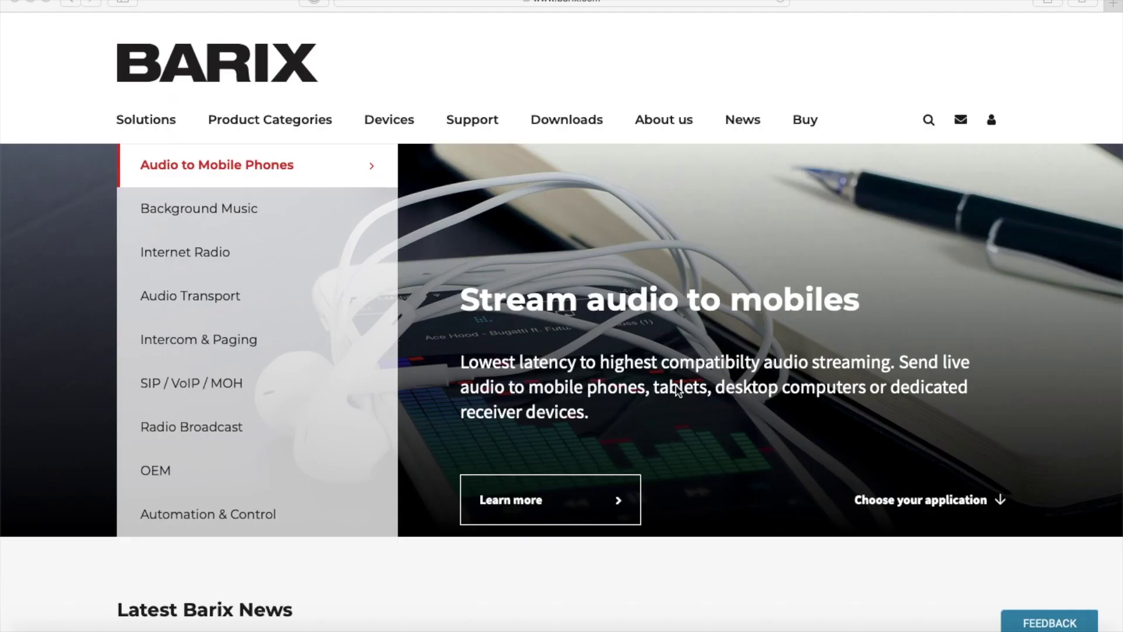
Show the Instreamer ICE model details through the Devices > Instreamer menu
{"action": "left_click", "coordinate": [386, 119]}
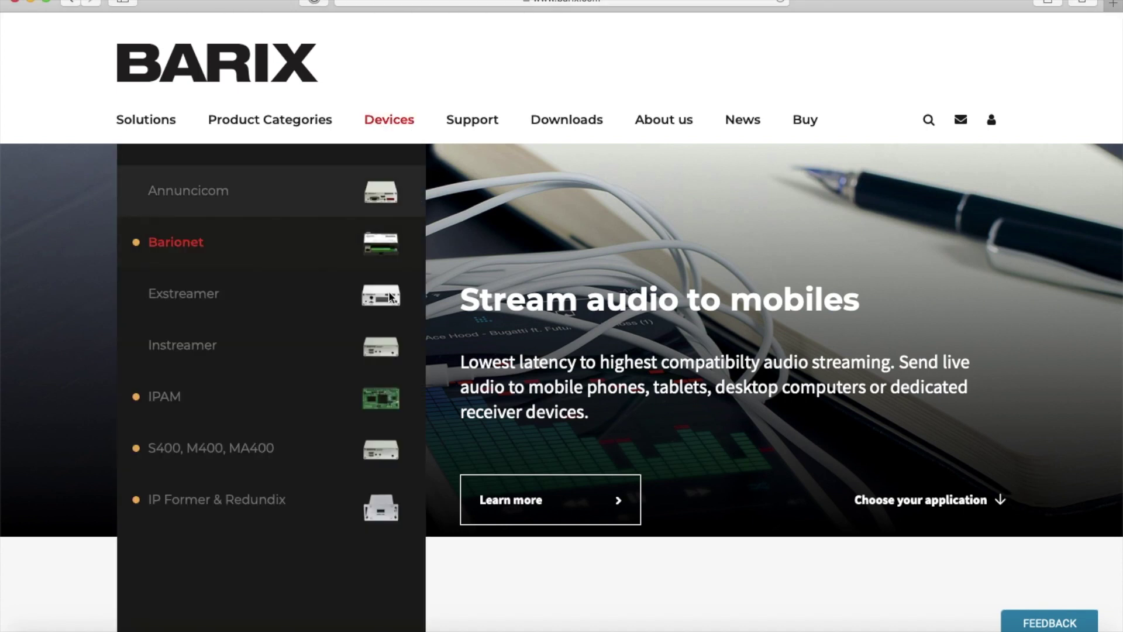
{"action": "left_click", "coordinate": [368, 355]}
{"action": "left_click", "coordinate": [636, 191]}
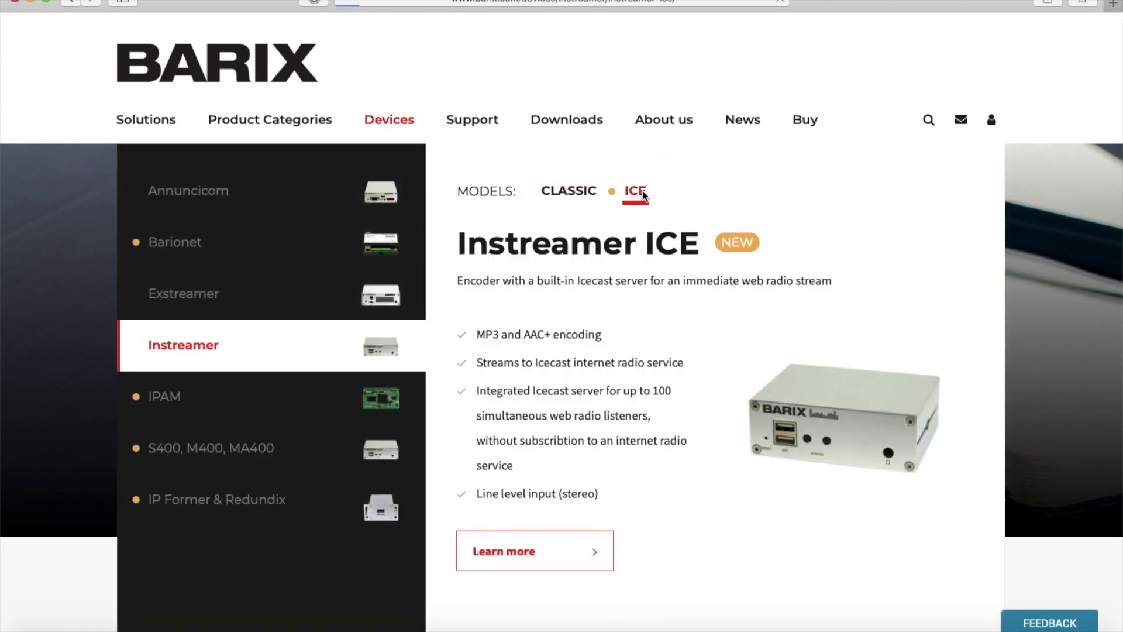